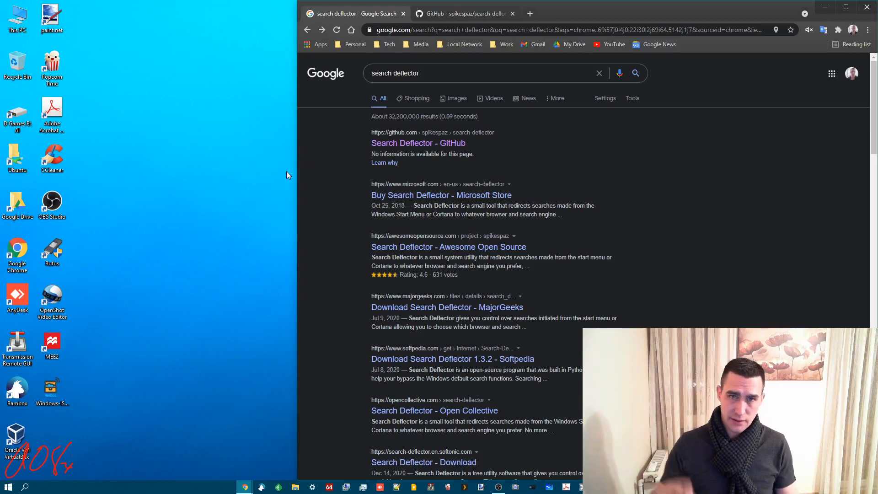
- Run a taskbar web search for 'eyuboglu schools' and dismiss the app-choice prompt
left_click(26, 487)
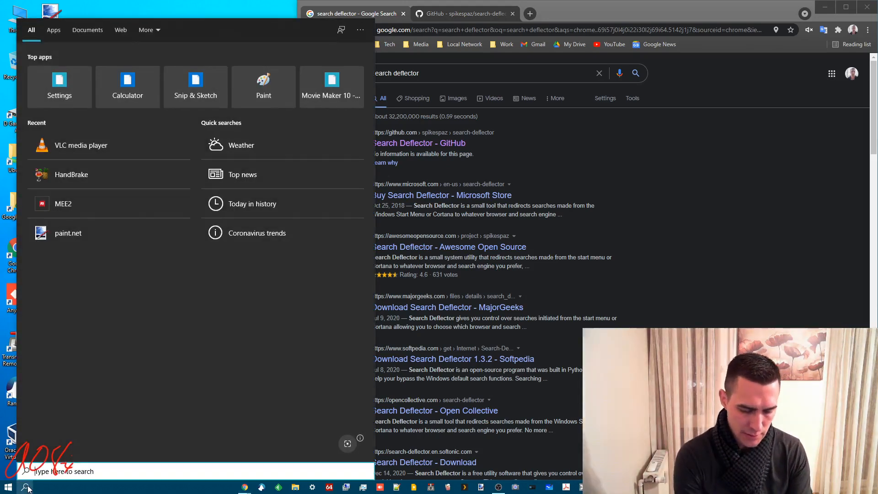
type("eyuboglu ")
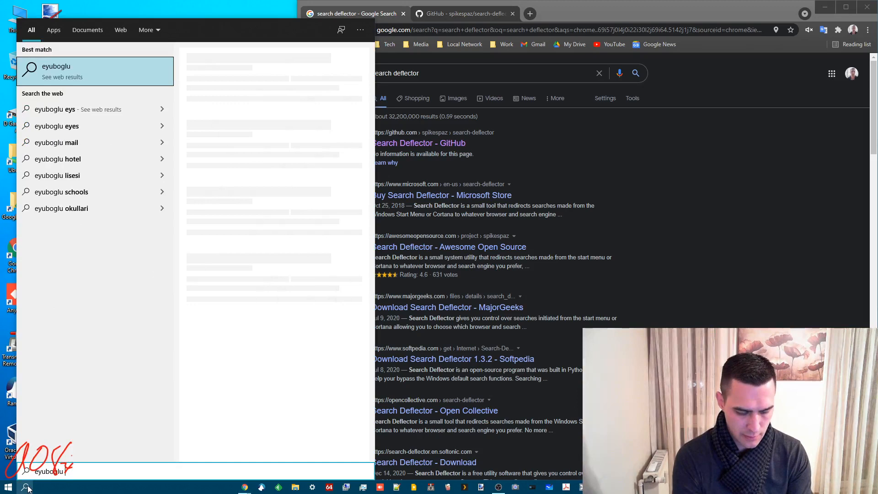
type("schools")
key("Return")
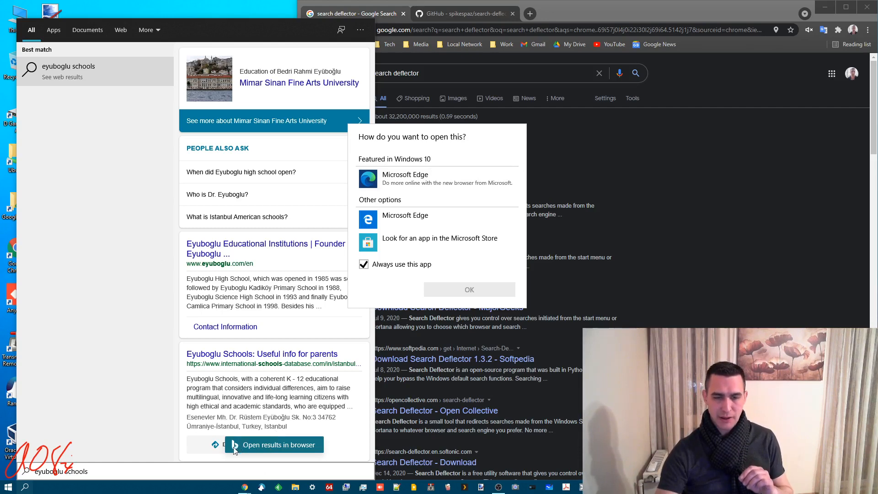
left_click(267, 6)
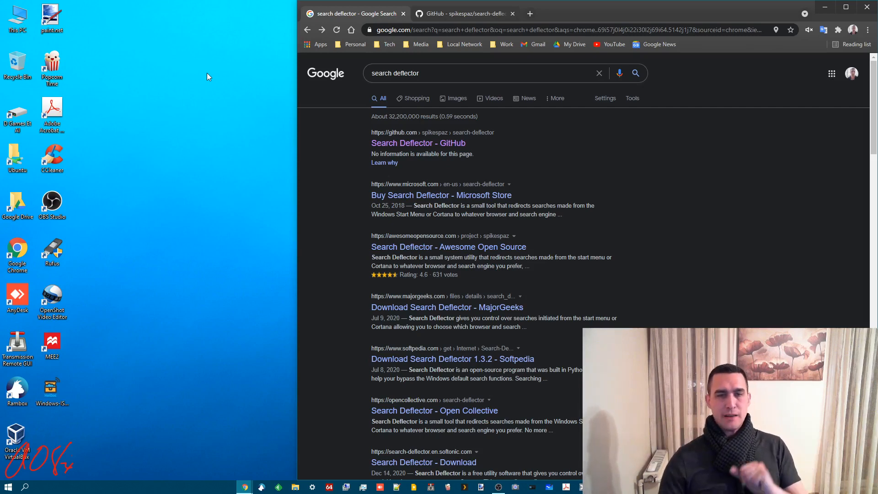
- Open the spikespaz/search-deflector GitHub result in a new Chrome tab and switch to it
left_click(439, 74)
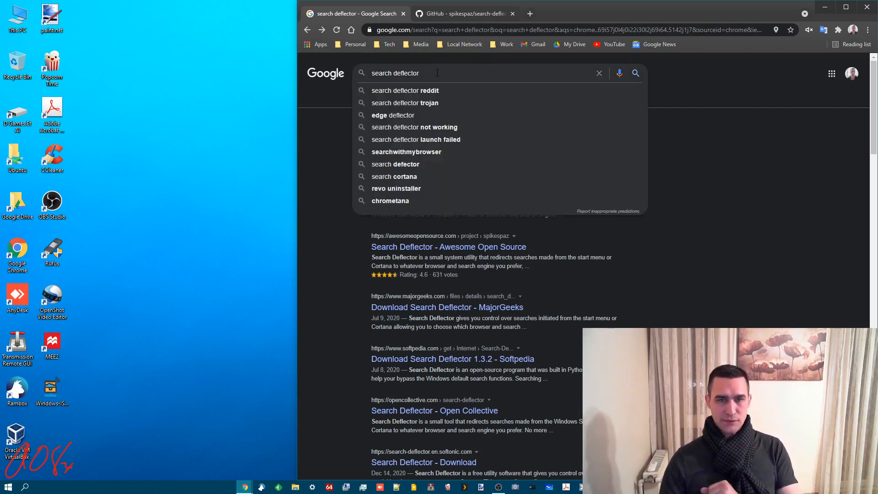
key("ctrl+a")
left_click(332, 156)
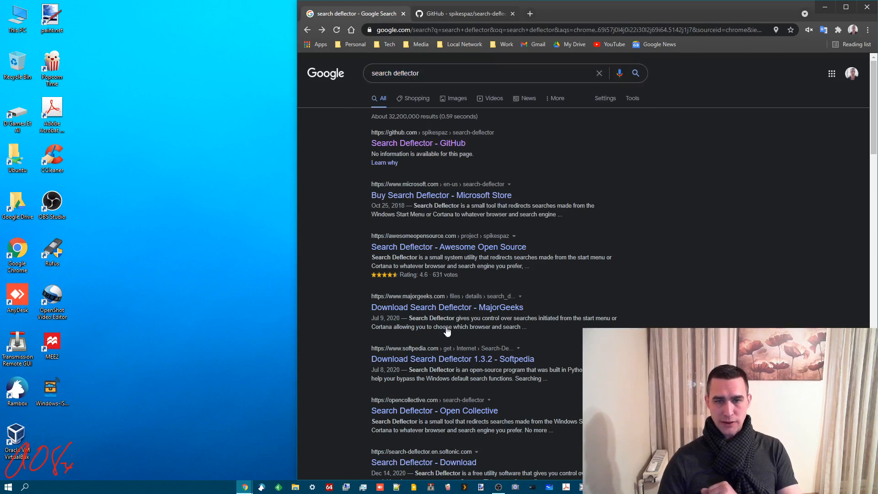
right_click(449, 144)
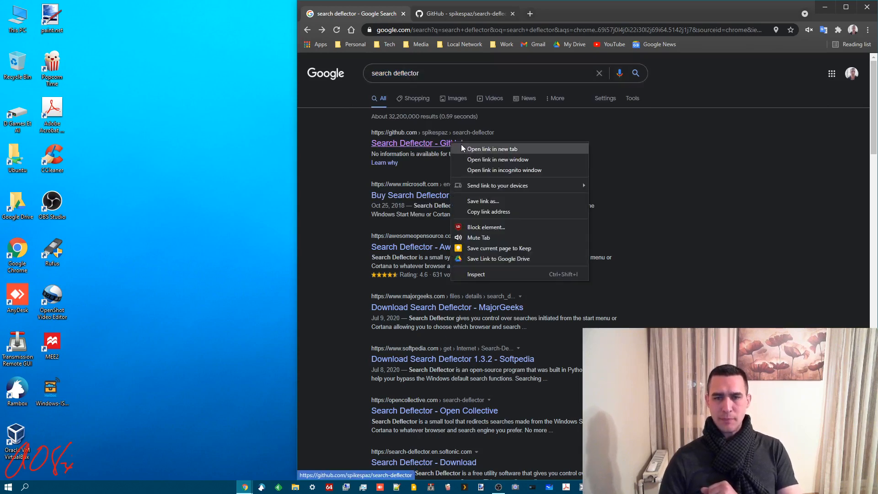
left_click(474, 148)
left_click(512, 14)
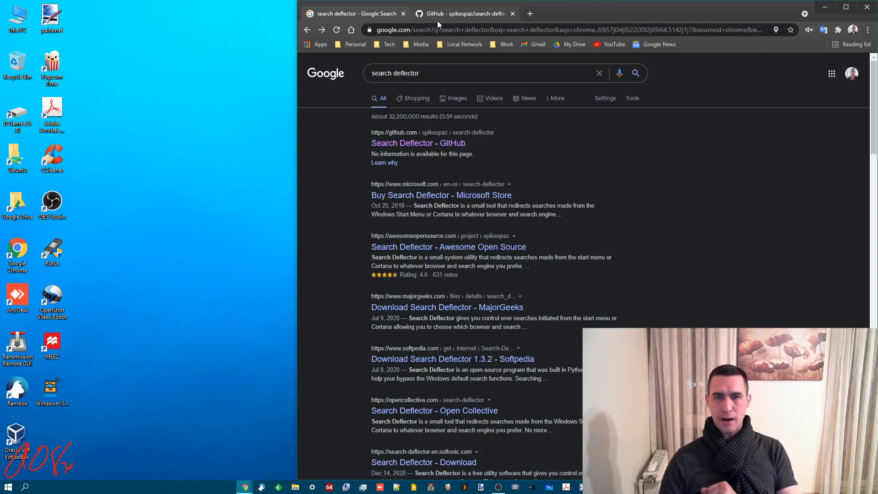
left_click(453, 14)
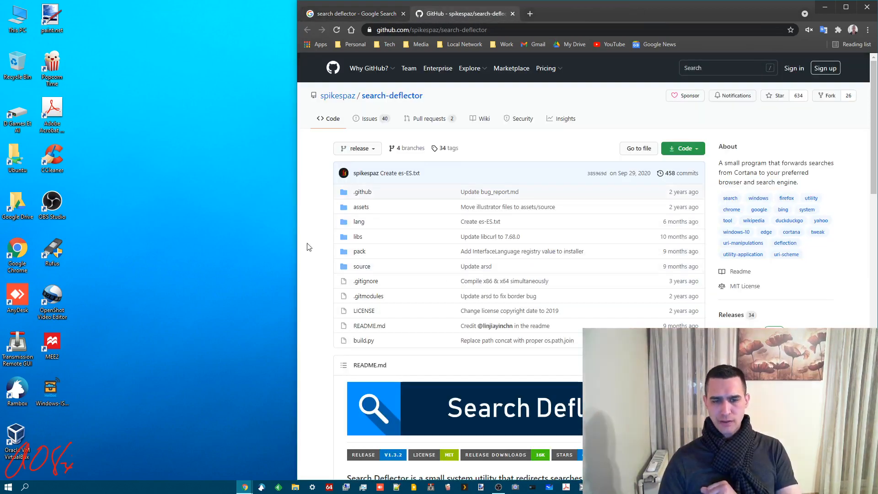
scroll(314, 246, "down", 5)
scroll(314, 246, "down", 2)
scroll(314, 247, "down", 2)
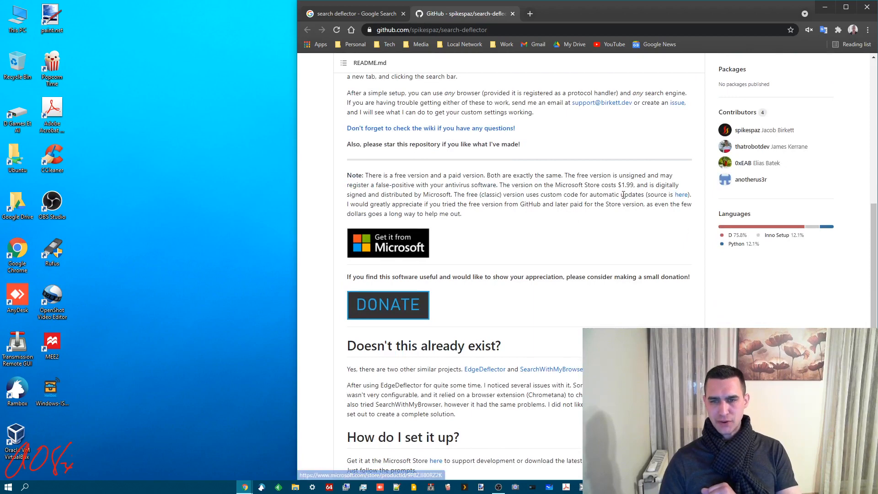
- Start downloading the SearchDeflector installer from the README's Download link
left_click_drag(638, 185, 552, 185)
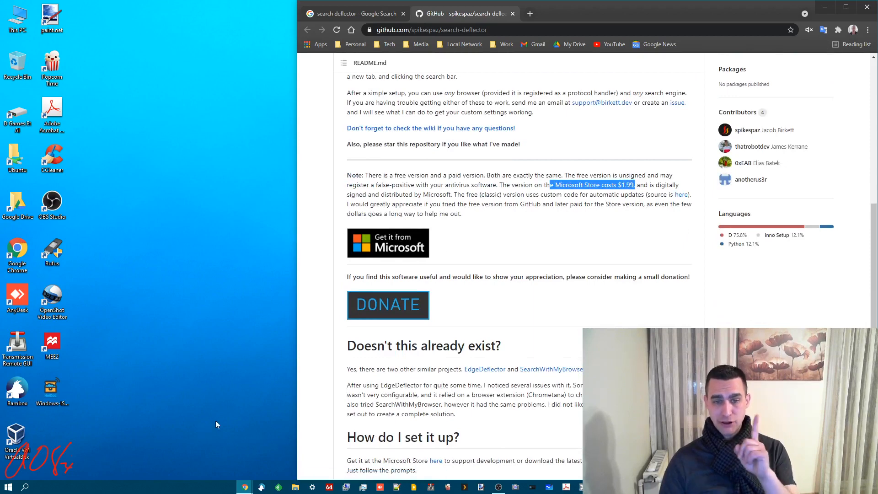
left_click(459, 195)
scroll(456, 241, "down", 5)
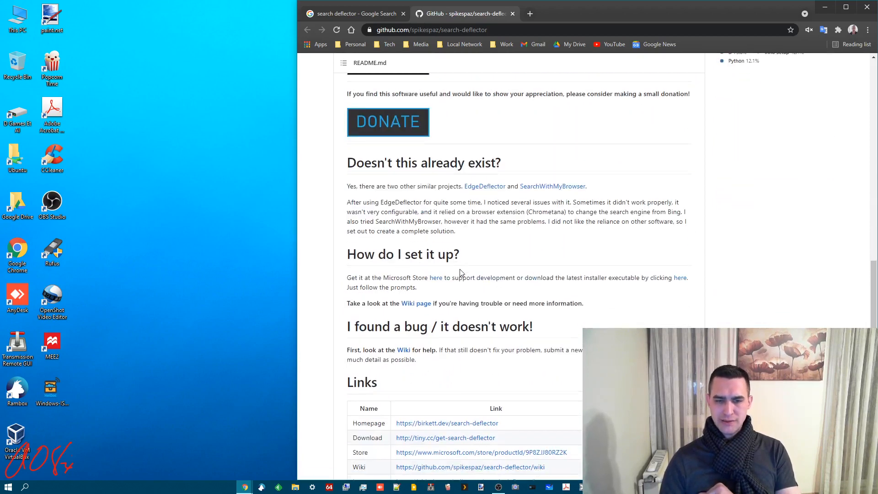
scroll(454, 273, "down", 5)
left_click(414, 301)
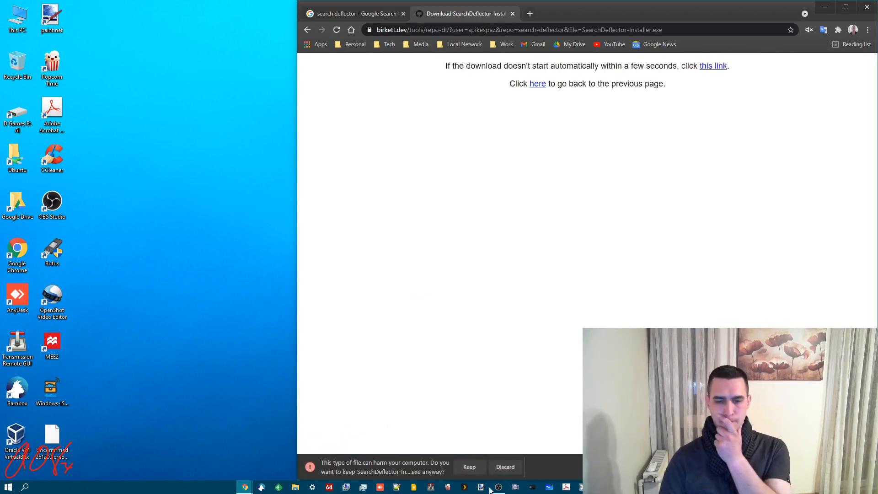
- Keep the flagged installer, place it on the desktop and remove it from Chrome's downloads list
left_click(470, 467)
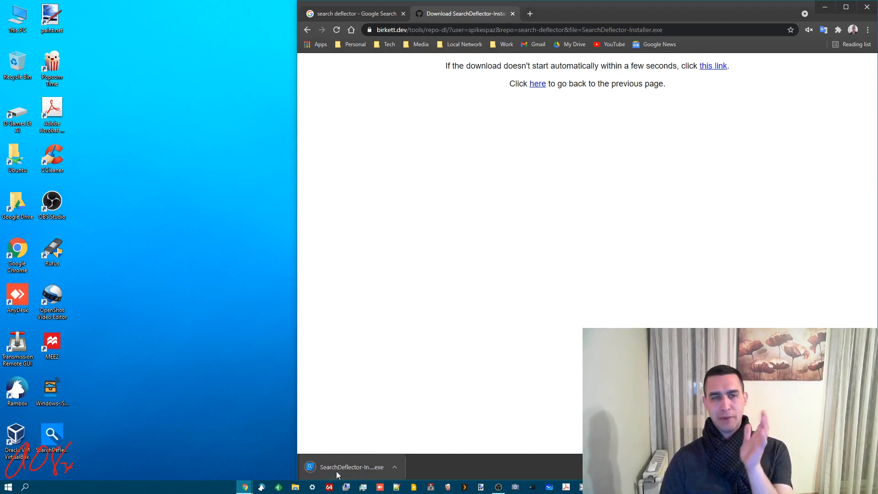
left_click_drag(52, 436, 186, 192)
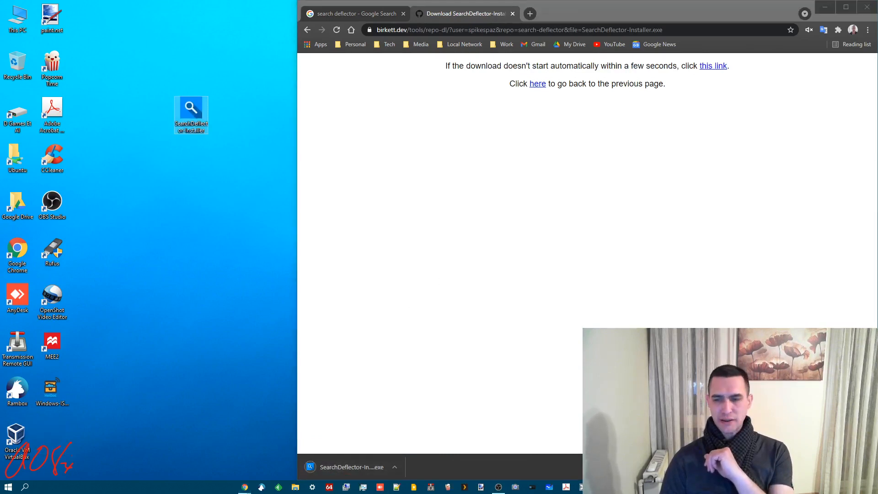
key("ctrl+j")
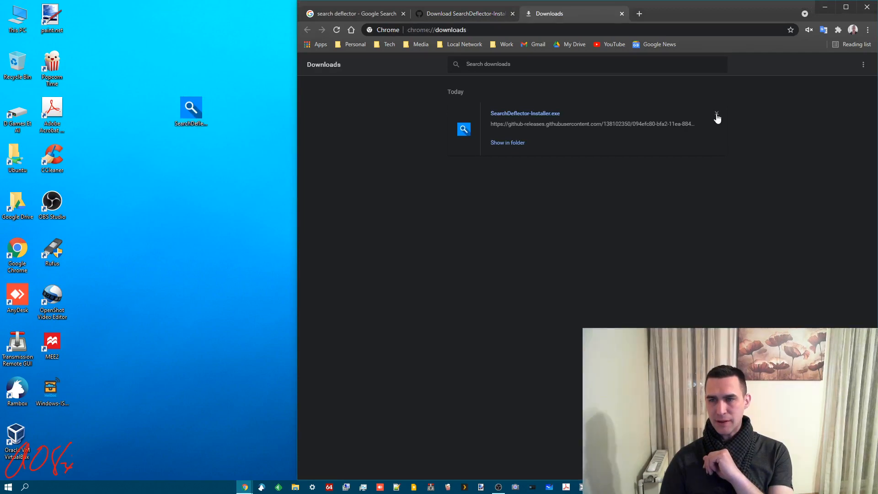
left_click(727, 107)
- Close the download tabs, reopen the Search Deflector GitHub result and select the desktop installer
left_click(622, 13)
left_click(512, 13)
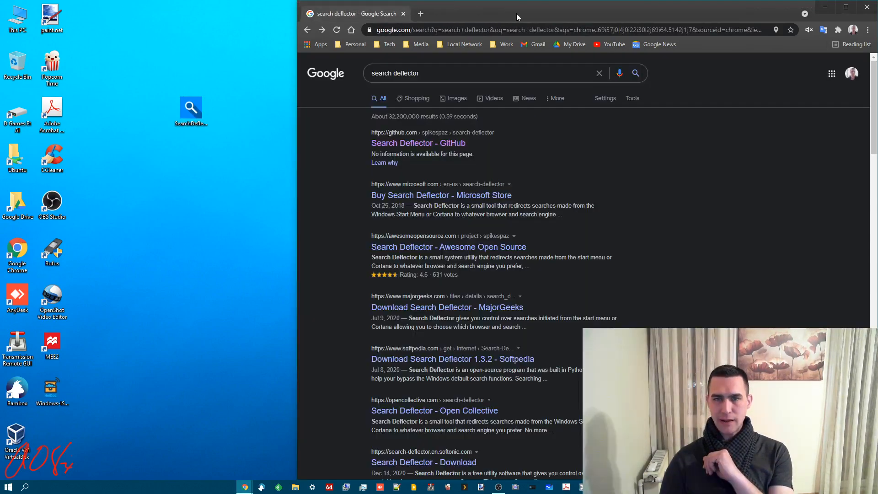
left_click(421, 143)
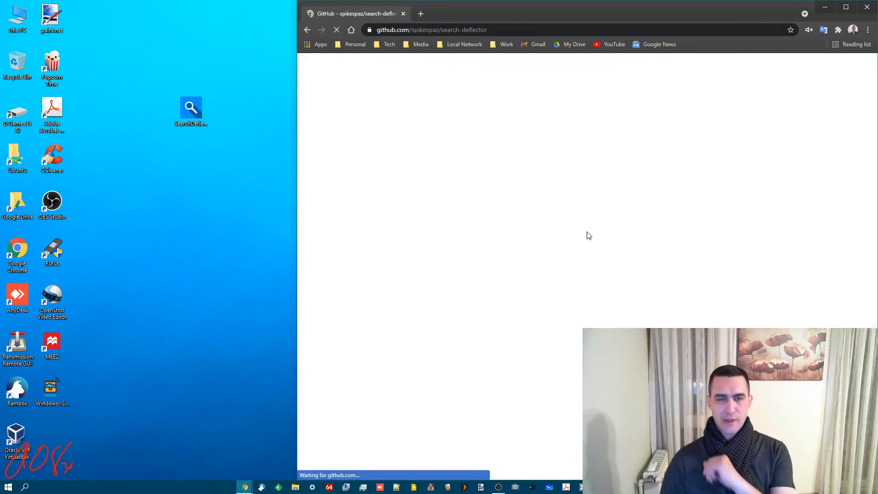
left_click(432, 29)
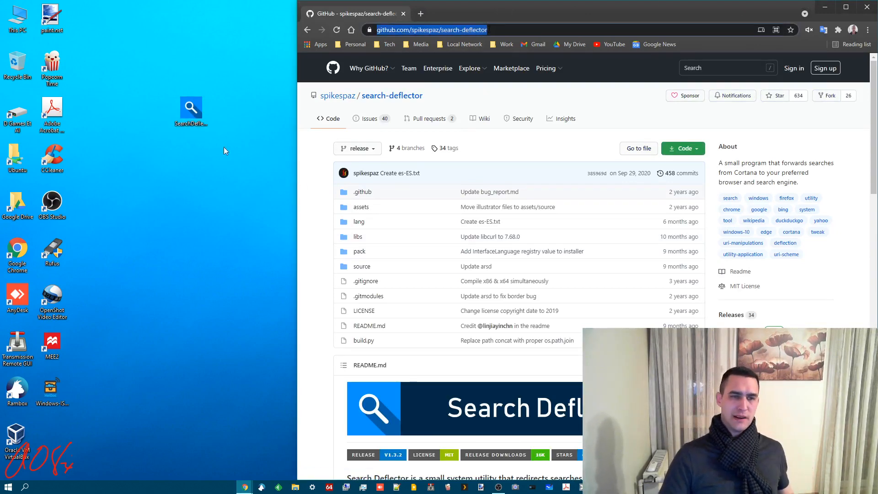
left_click(190, 108)
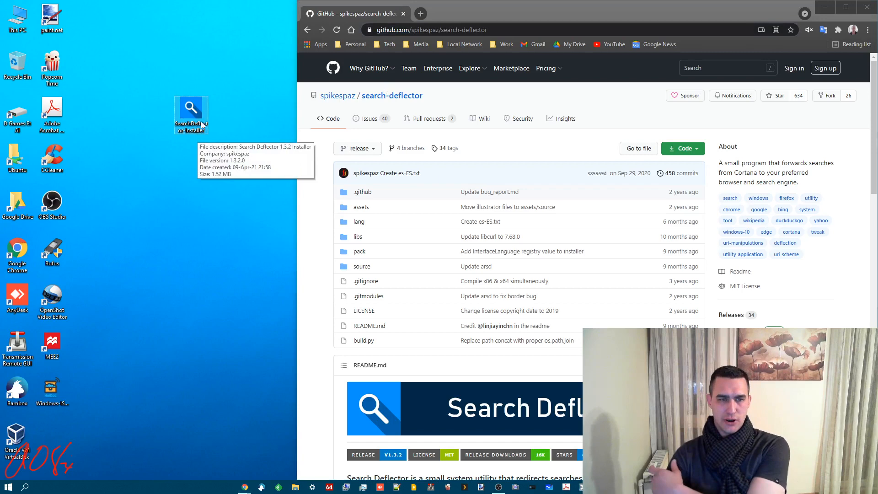
- Run SearchDeflector-Installer from the desktop as administrator
right_click(192, 115)
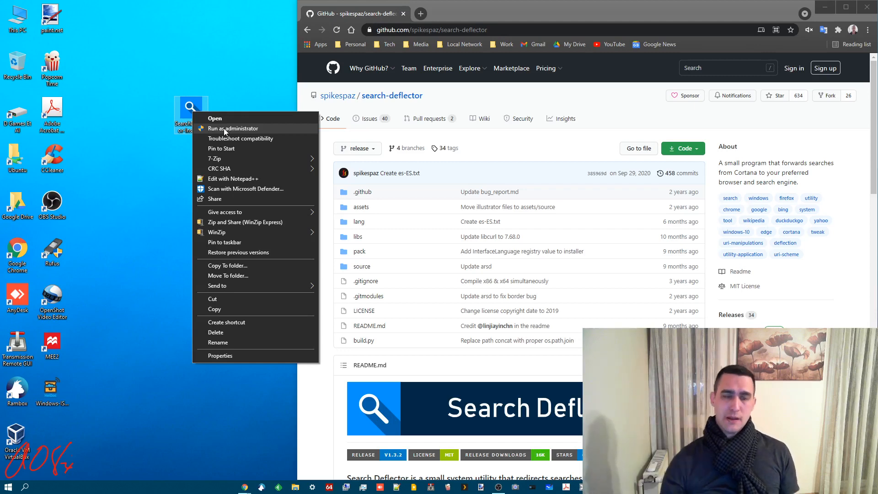
left_click(224, 128)
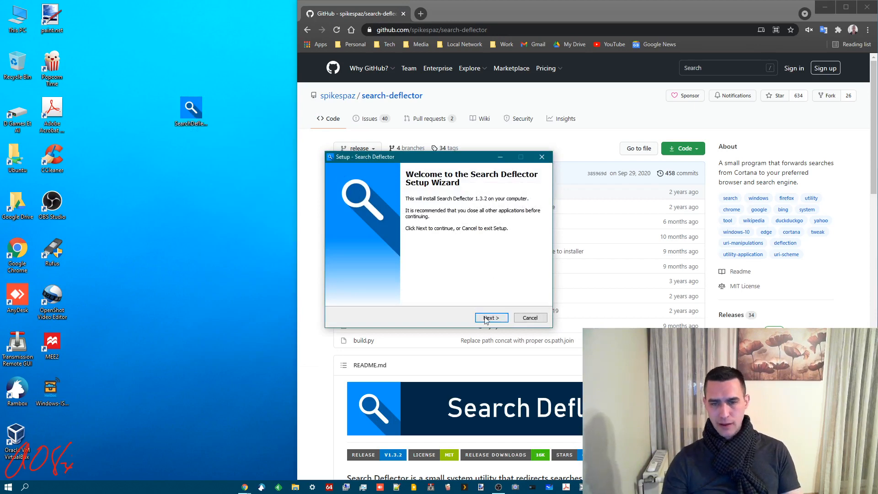
- Advance past the welcome and license pages and confirm the setup information was read
left_click(490, 318)
left_click_drag(460, 157, 169, 165)
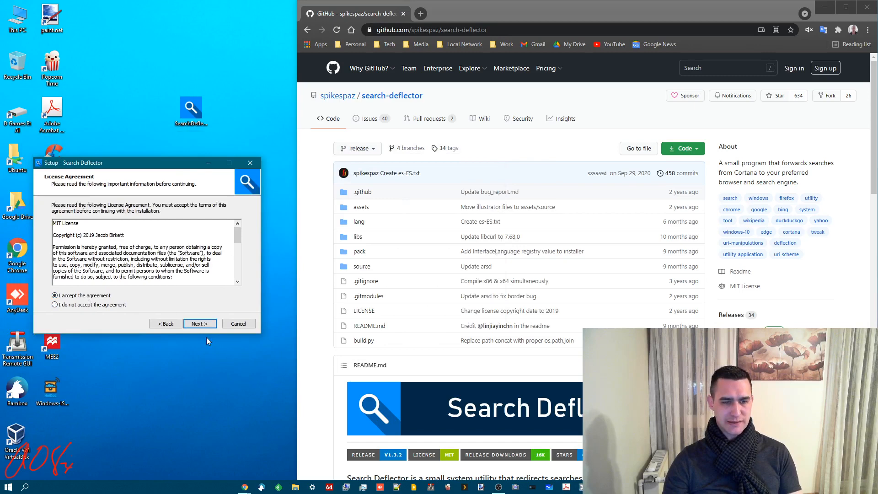
left_click(200, 324)
left_click(80, 306)
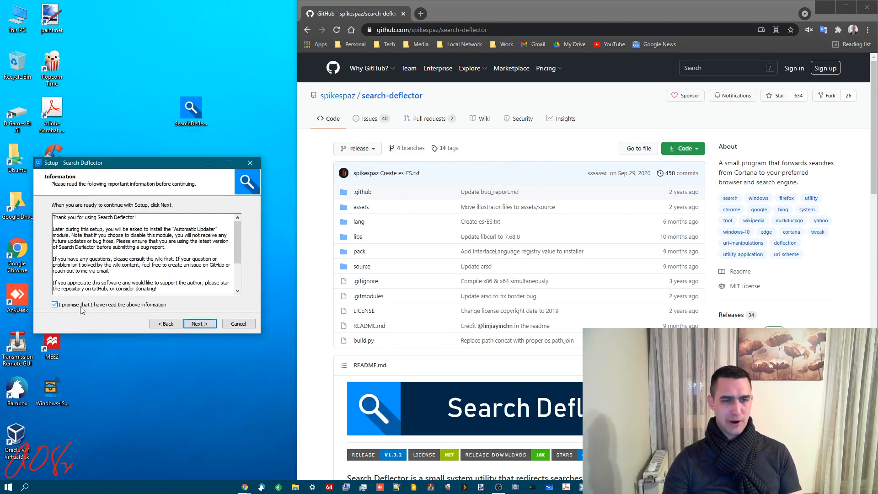
scroll(137, 255, "down", 3)
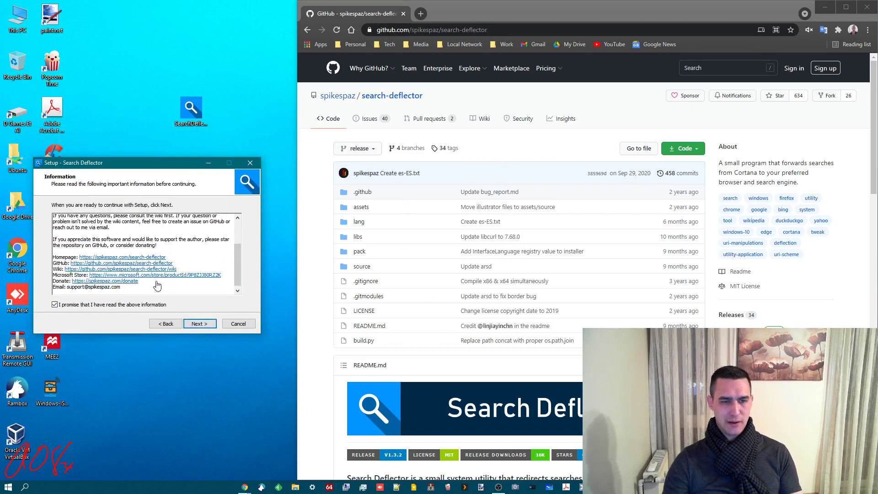
left_click(200, 324)
- Keep the default location, recommended components, start menu folder and all-users registration, then install
left_click(199, 324)
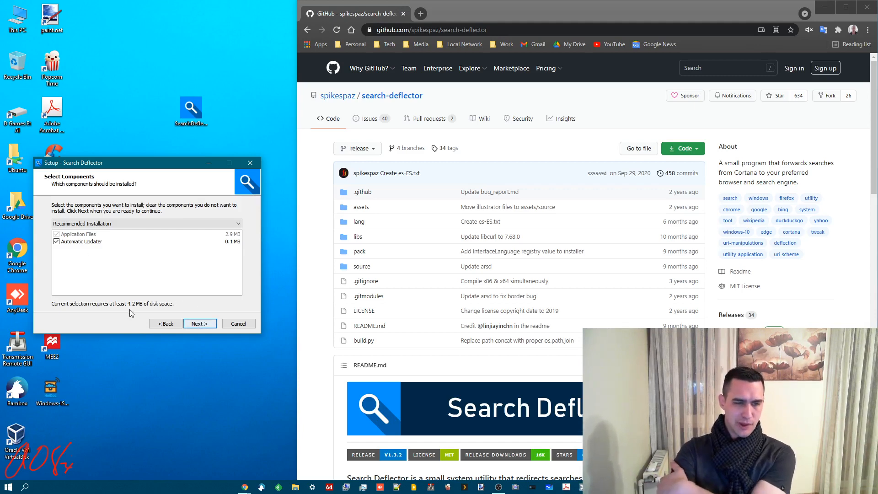
left_click(201, 324)
left_click(201, 324)
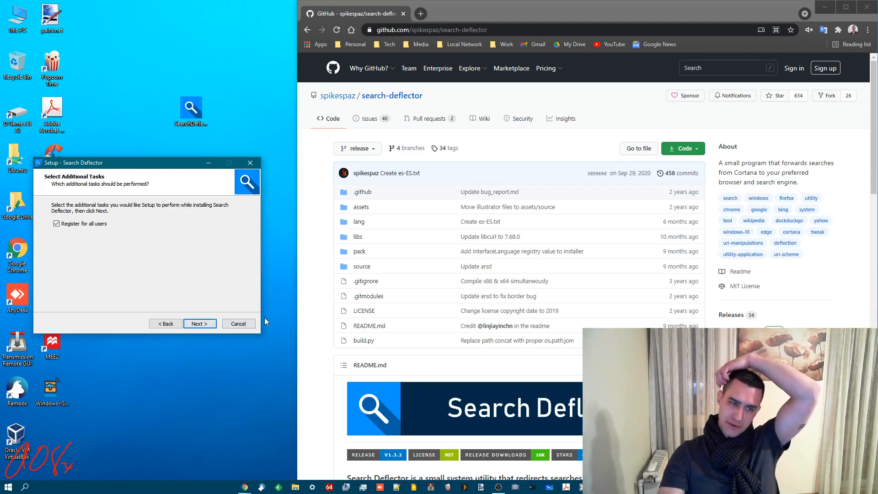
left_click(200, 324)
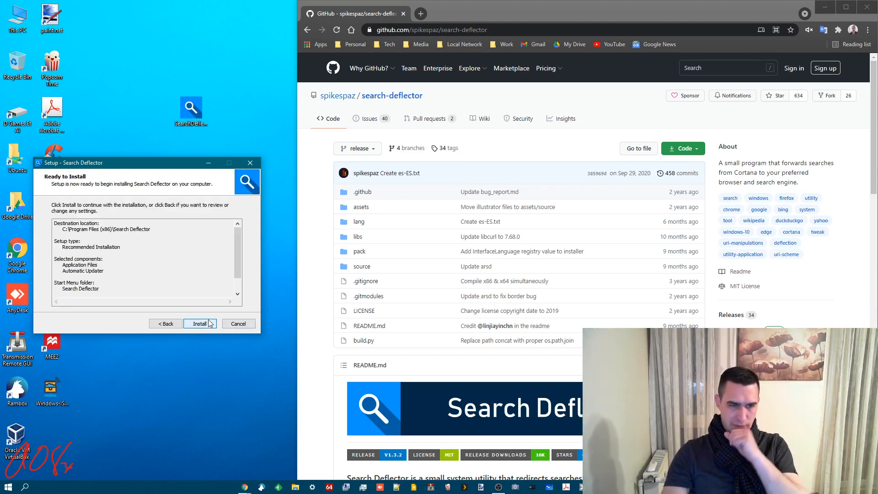
left_click(200, 324)
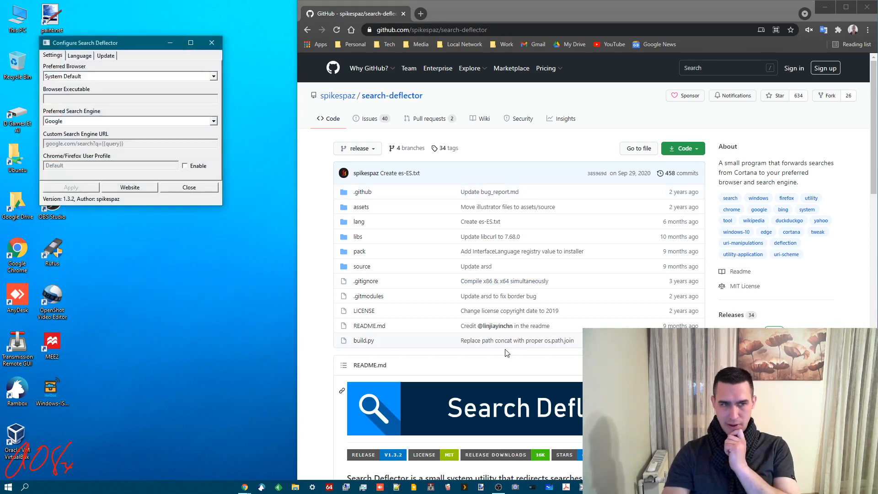
- Set the preferred browser to Google Chrome and keep Google as the search engine
left_click_drag(161, 46, 223, 161)
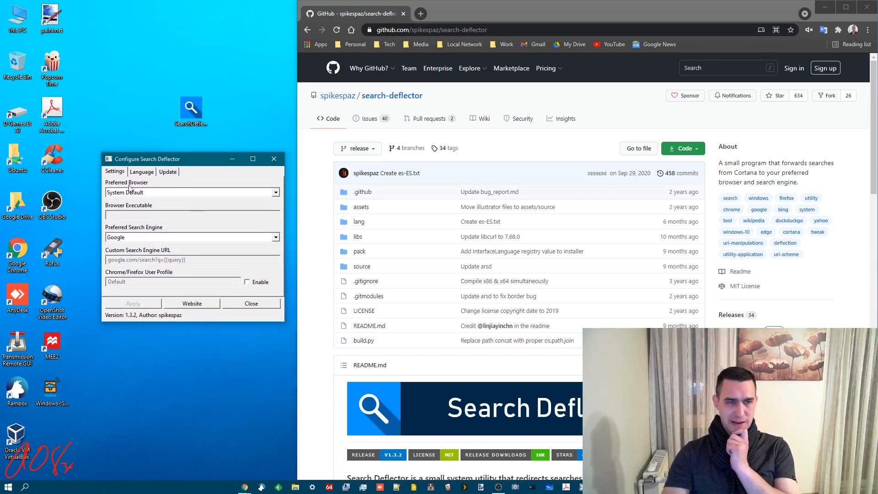
left_click(164, 192)
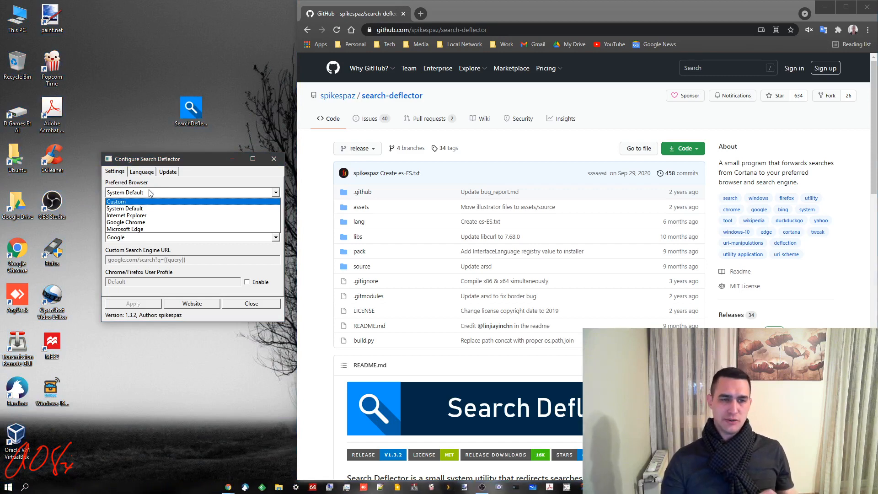
left_click(126, 222)
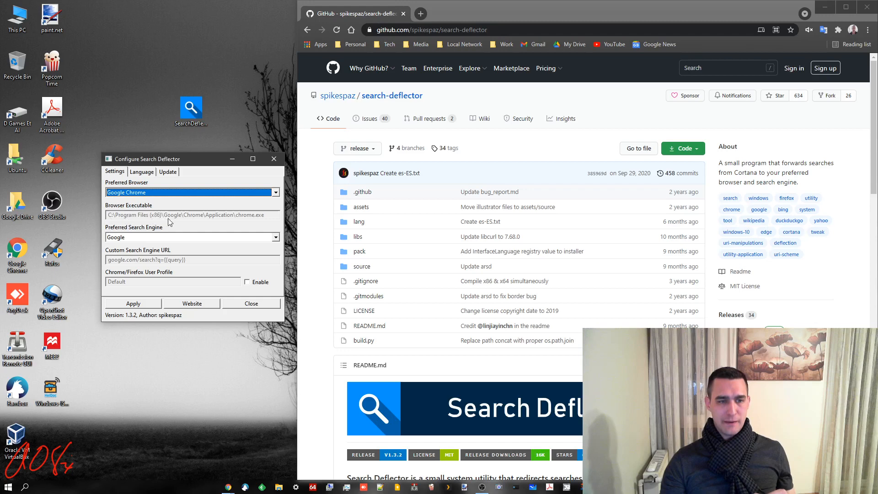
left_click(145, 237)
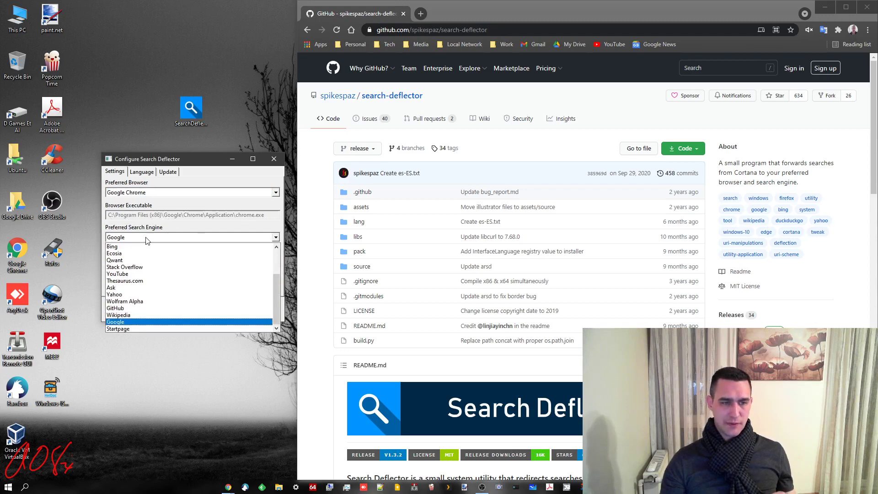
left_click(175, 227)
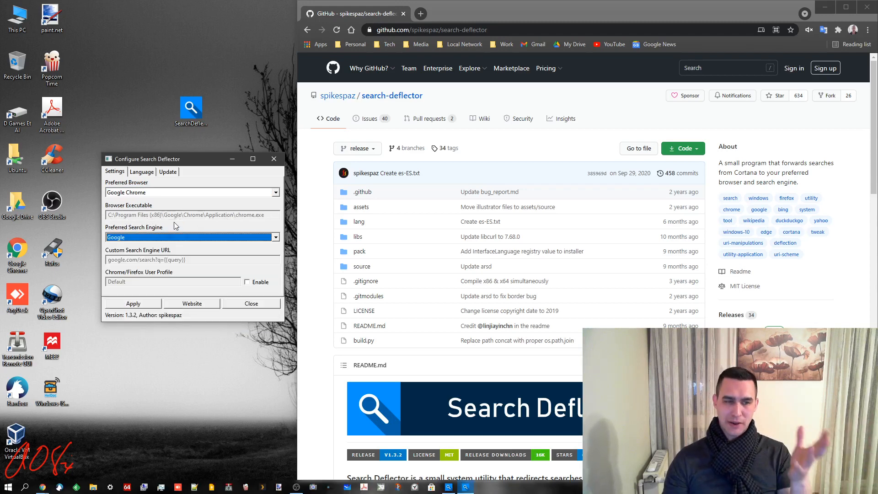
- Apply the settings, close the configuration window and finish the setup wizard
left_click(139, 306)
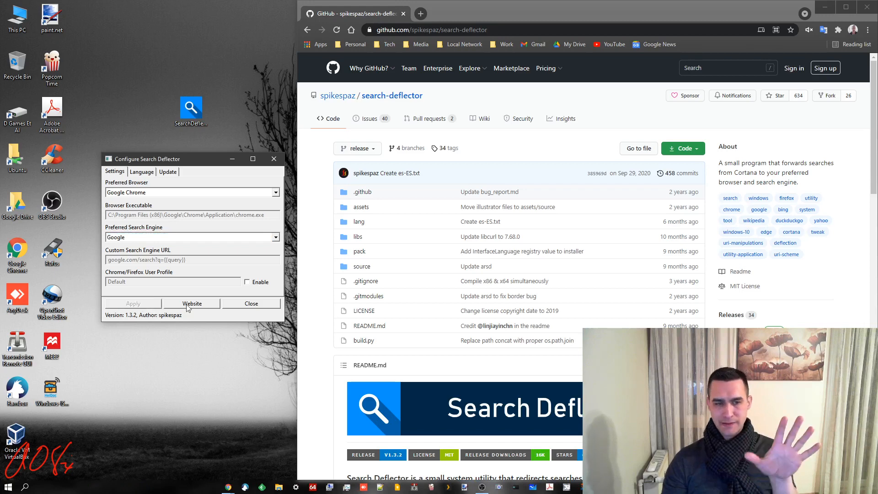
left_click(241, 303)
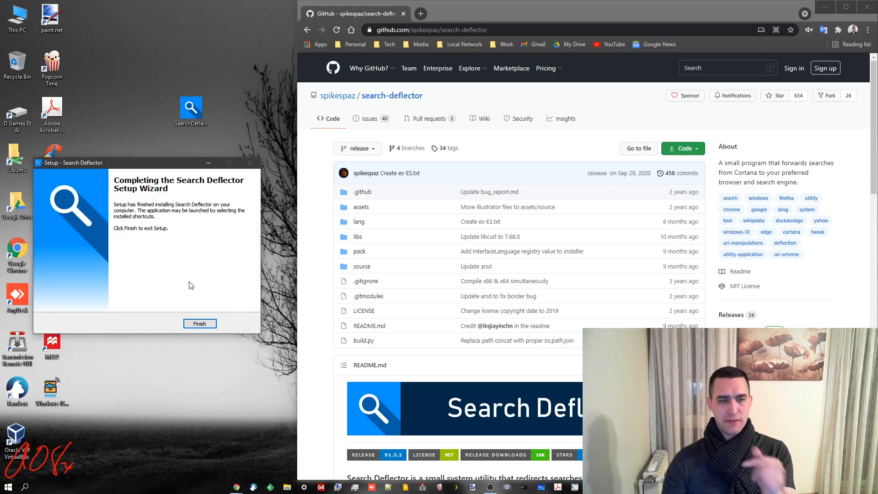
left_click(200, 323)
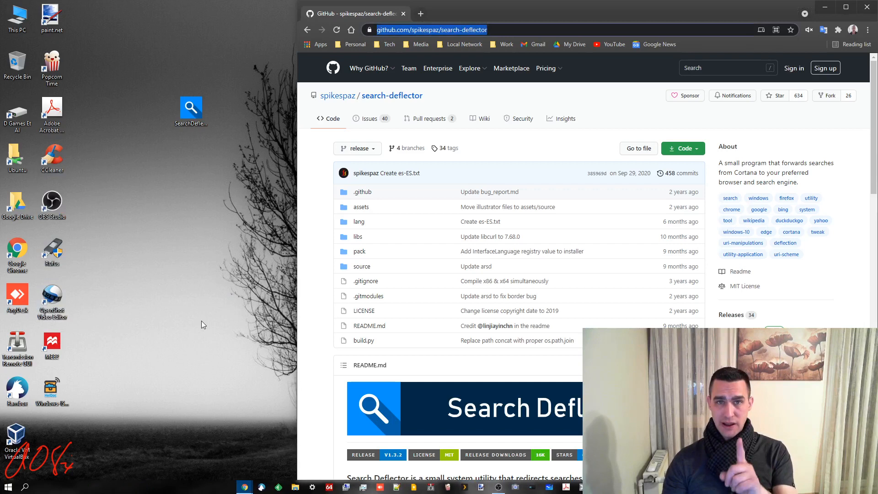
key("super")
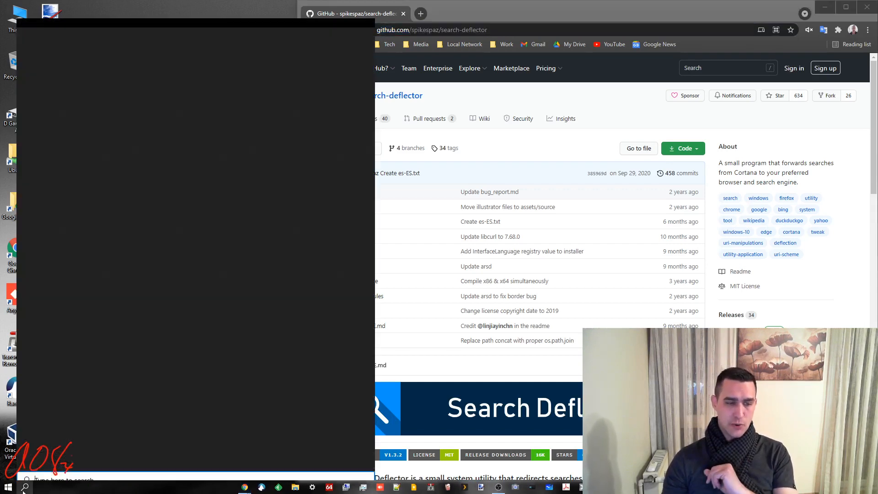
type("eyubog")
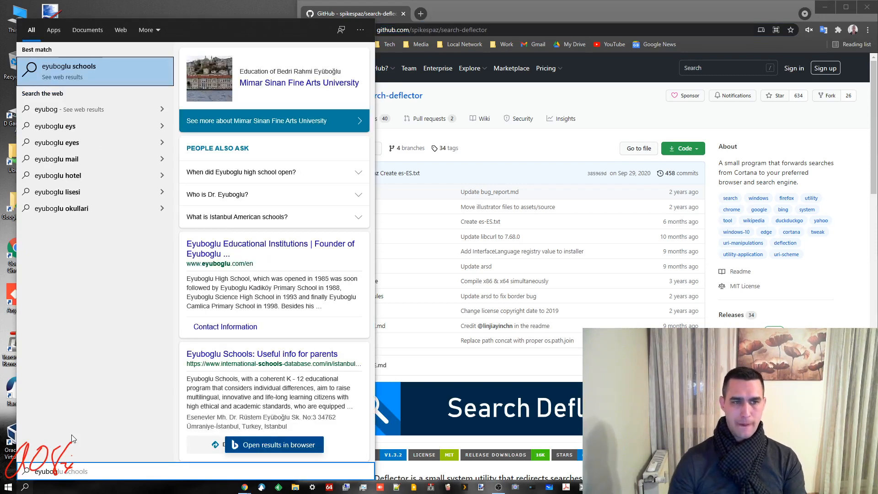
left_click(88, 68)
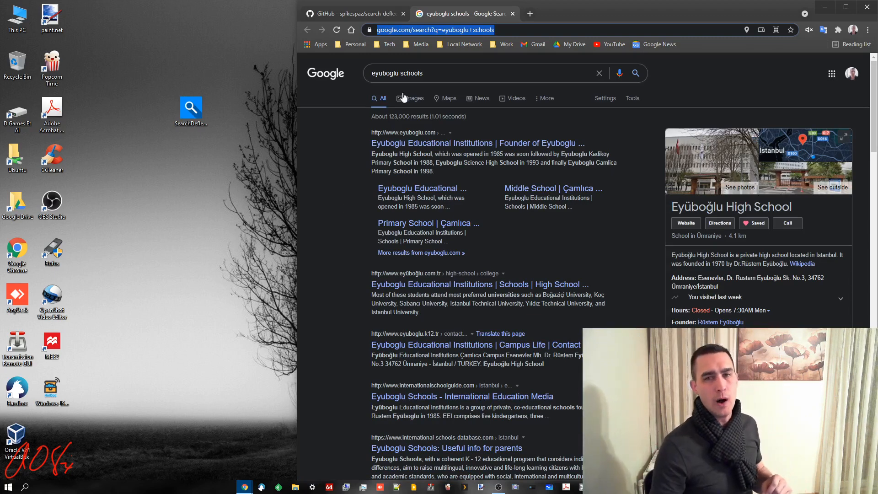
left_click(513, 13)
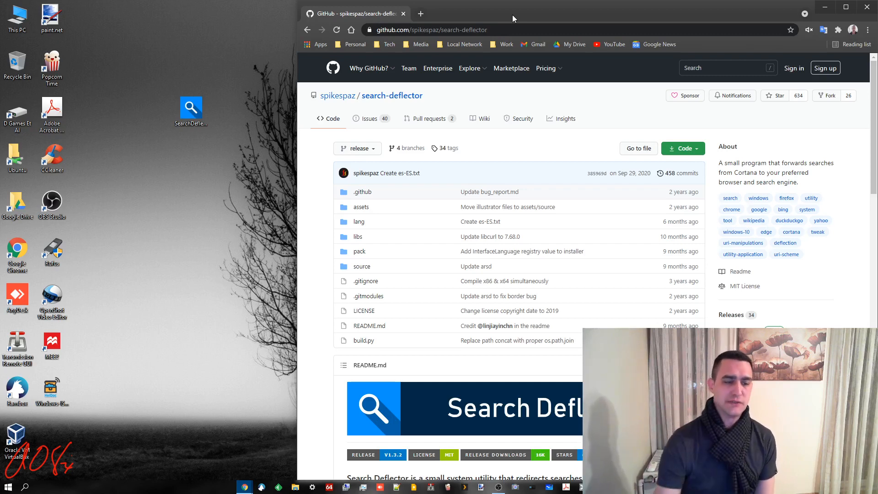
- Run a taskbar search for 'news about politics', then reopen Windows search for 'settings'
left_click(24, 488)
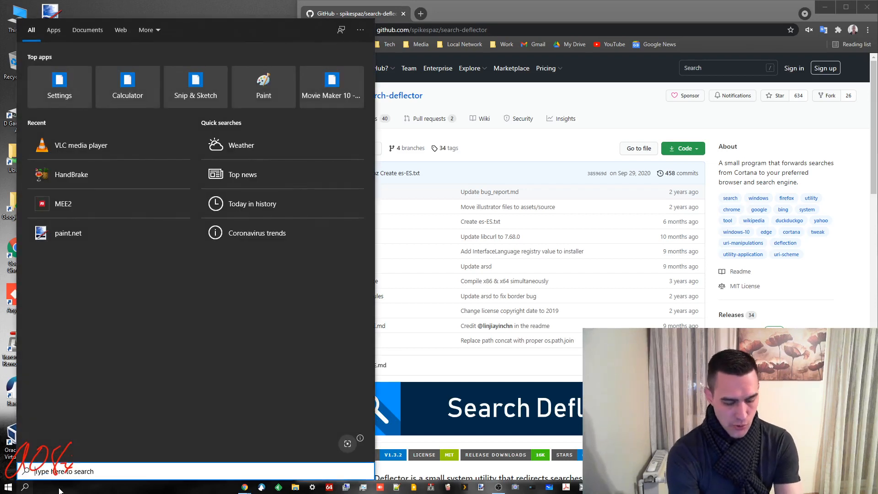
type("news about ")
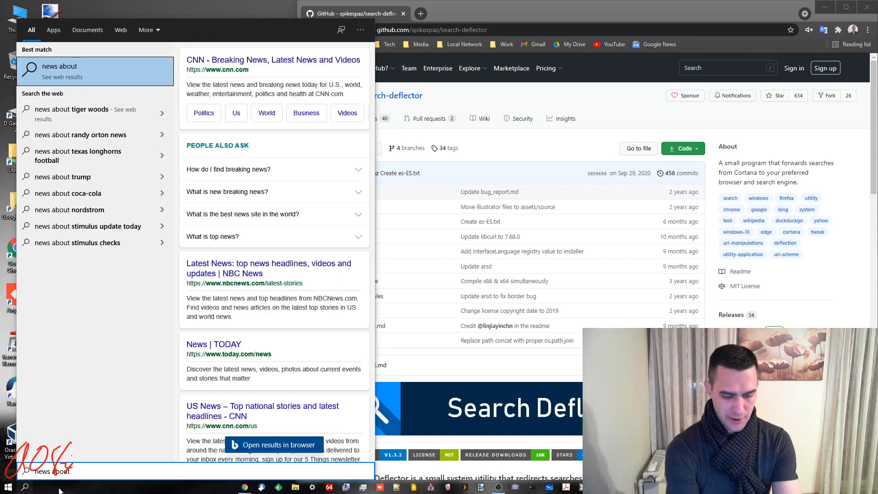
type("politics")
key("Return")
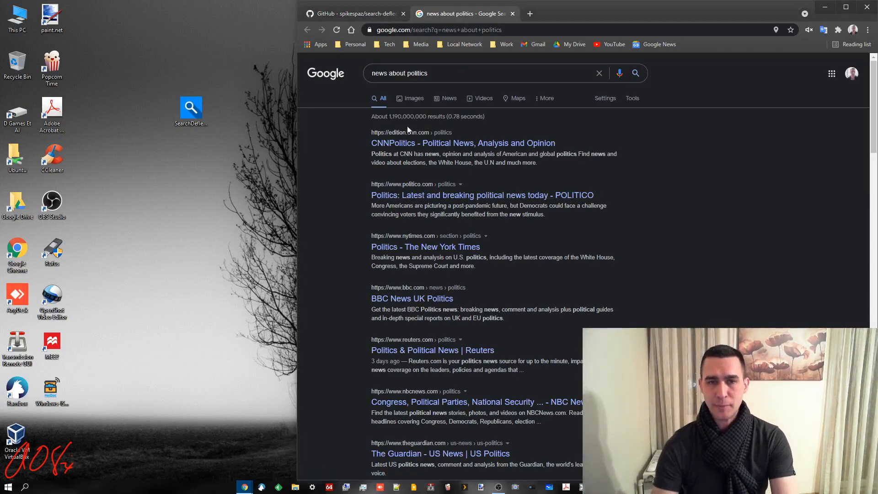
left_click(26, 487)
type("settings")
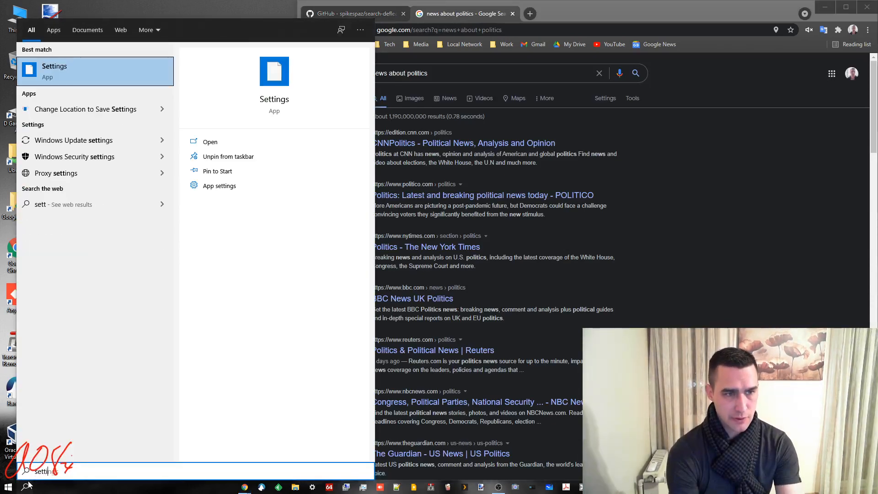
- Launch Settings from the search results, close it and toggle the Start menu
key("Return")
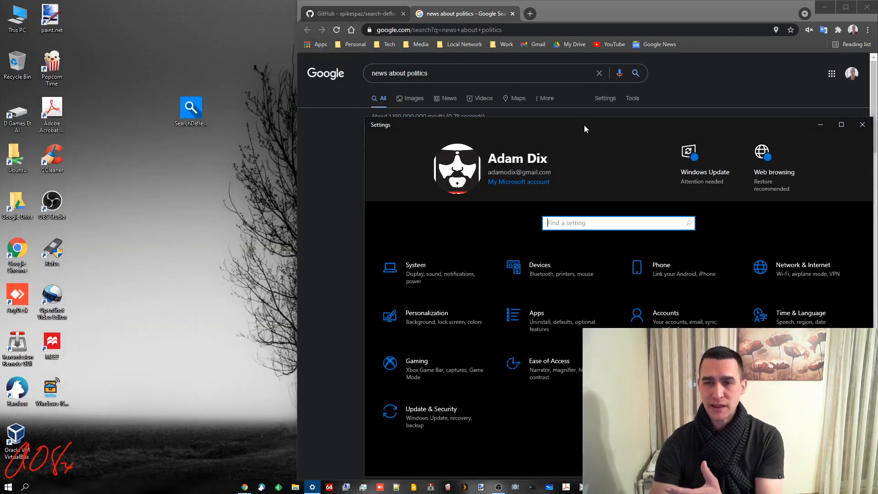
left_click_drag(584, 124, 465, 116)
left_click(743, 115)
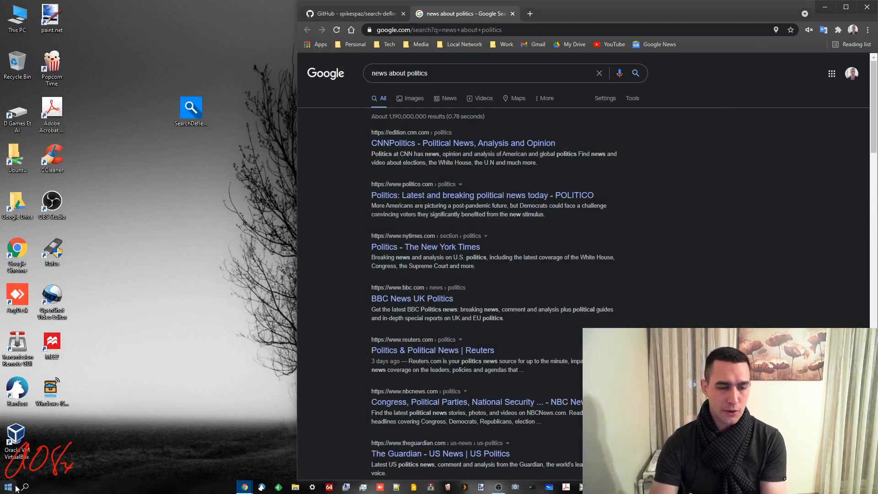
left_click(10, 488)
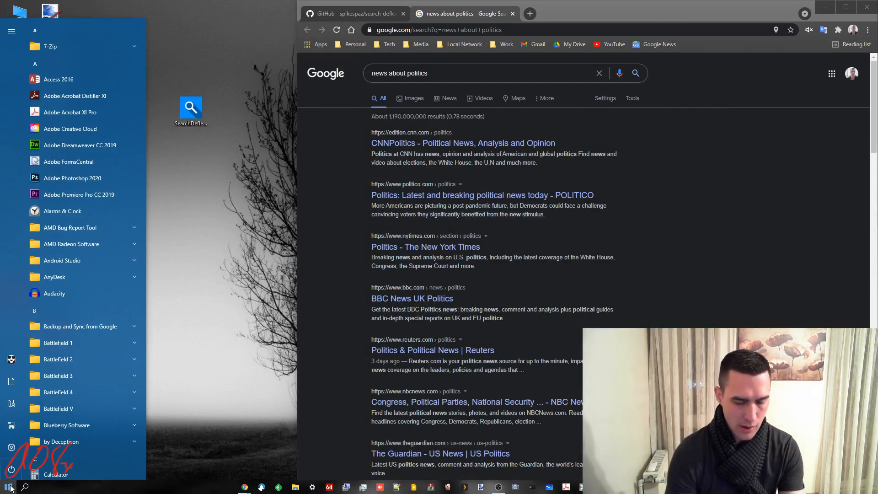
left_click(10, 488)
- Open This PC from a taskbar search, close it and bring up an empty search panel
left_click(26, 487)
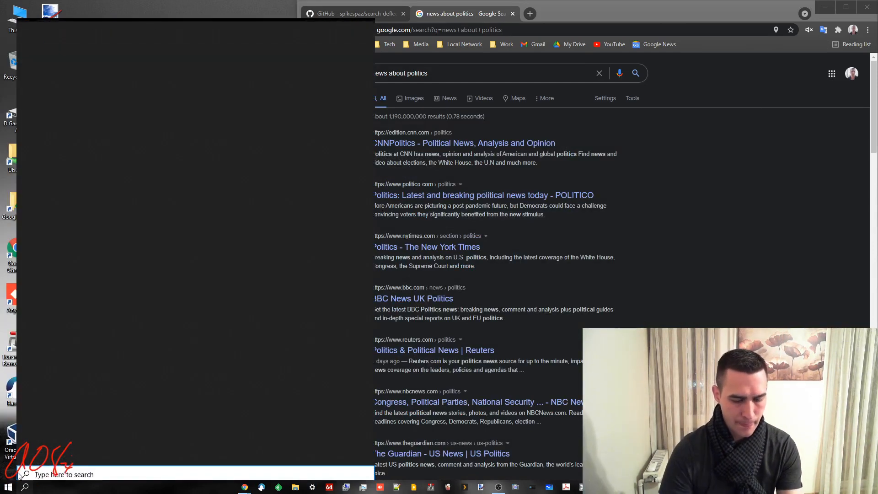
type("this pc")
key("Return")
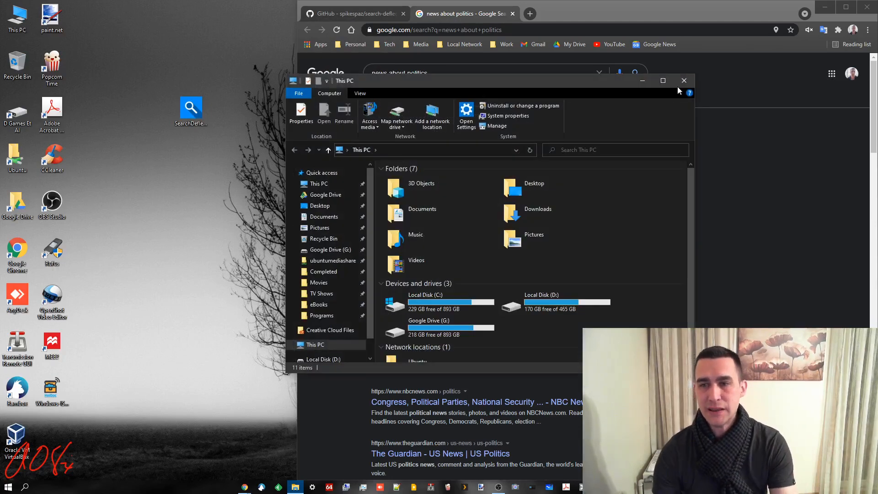
left_click(684, 81)
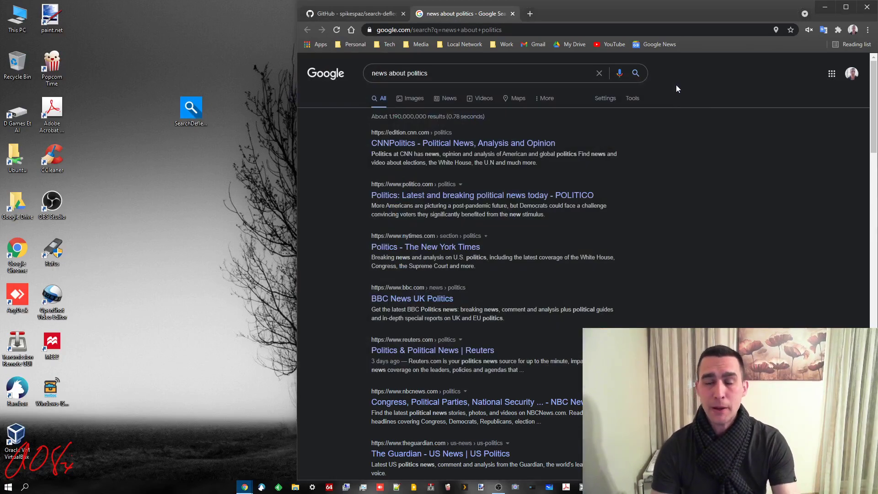
left_click(9, 486)
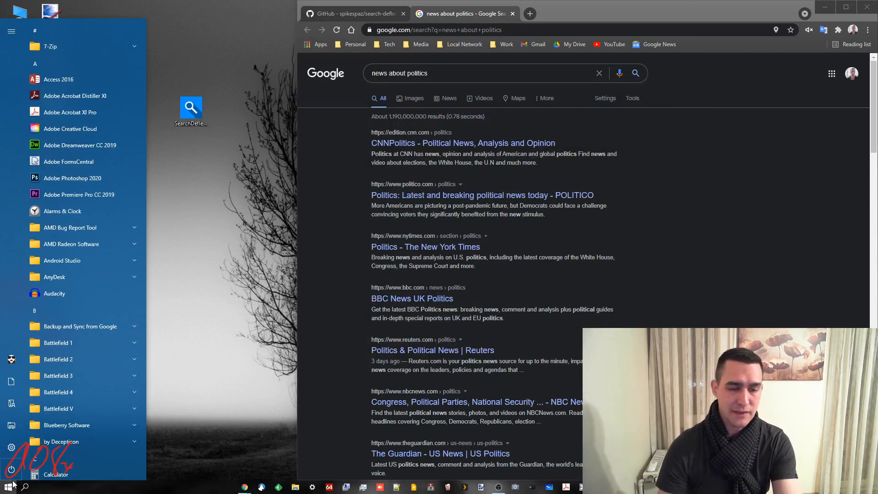
left_click(25, 488)
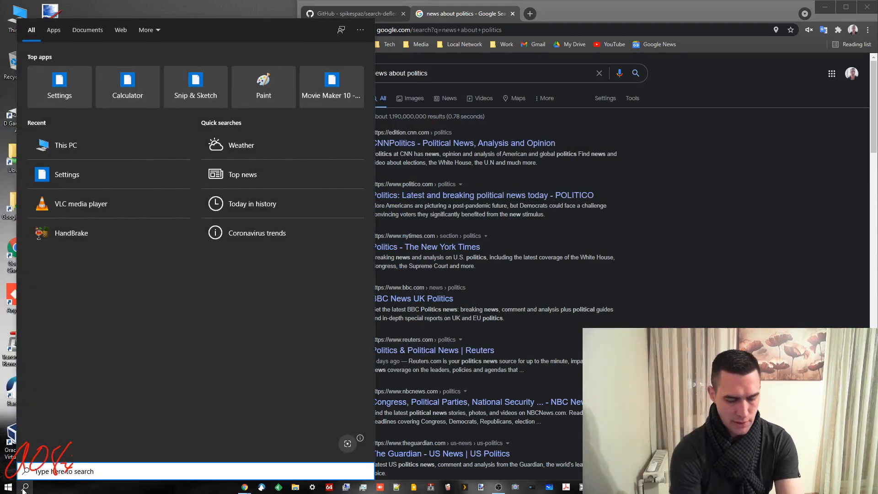
type("free")
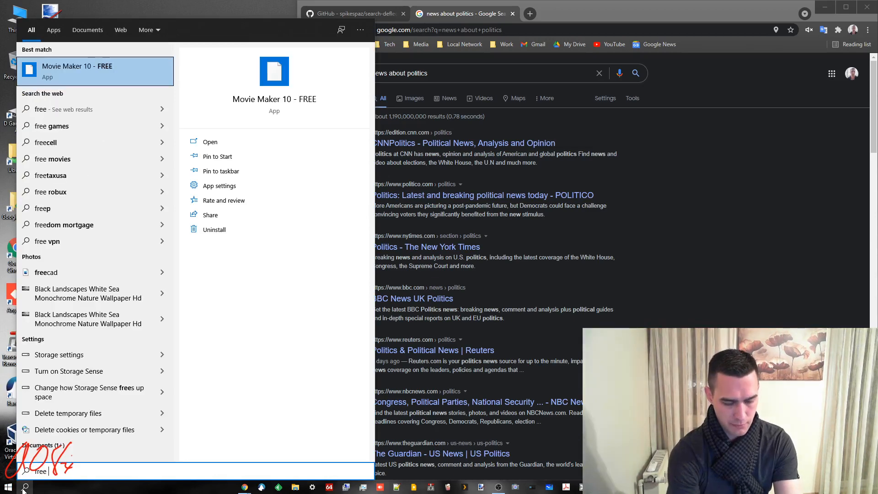
type(" antivirus")
- Run the 'free antivirus' taskbar search into Google results in Chrome, then close both results tabs
key("Return")
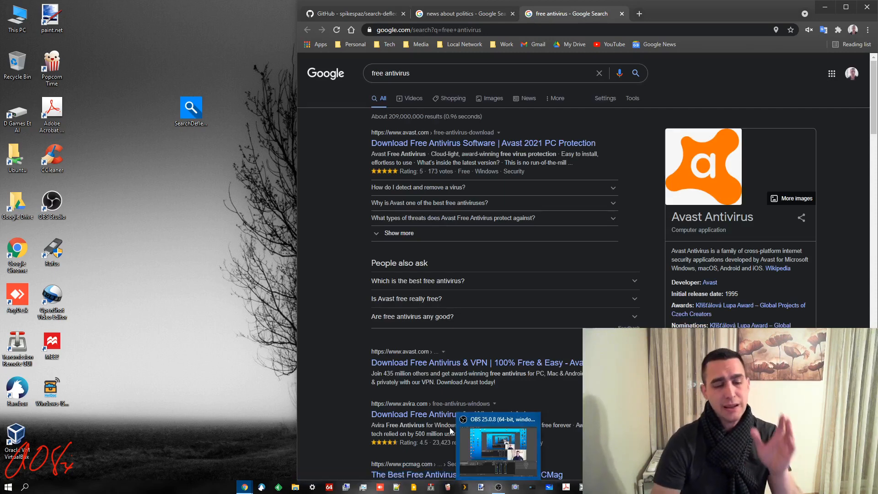
mouse_move(498, 487)
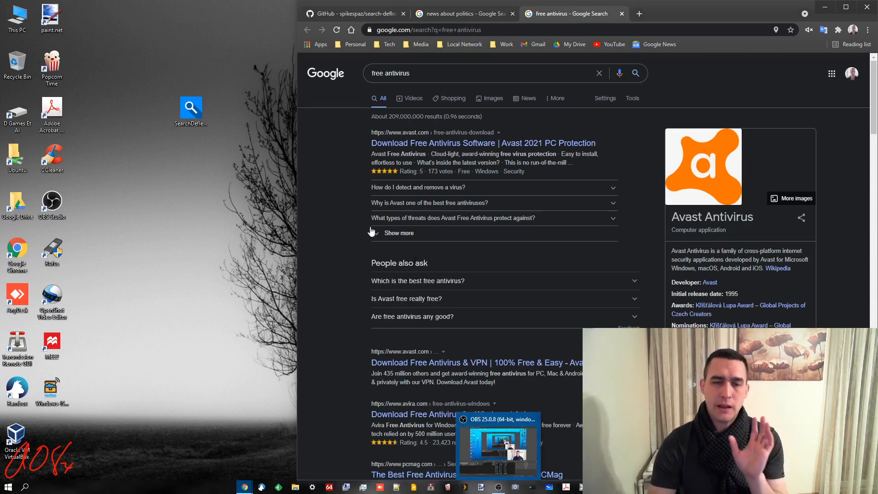
left_click(622, 13)
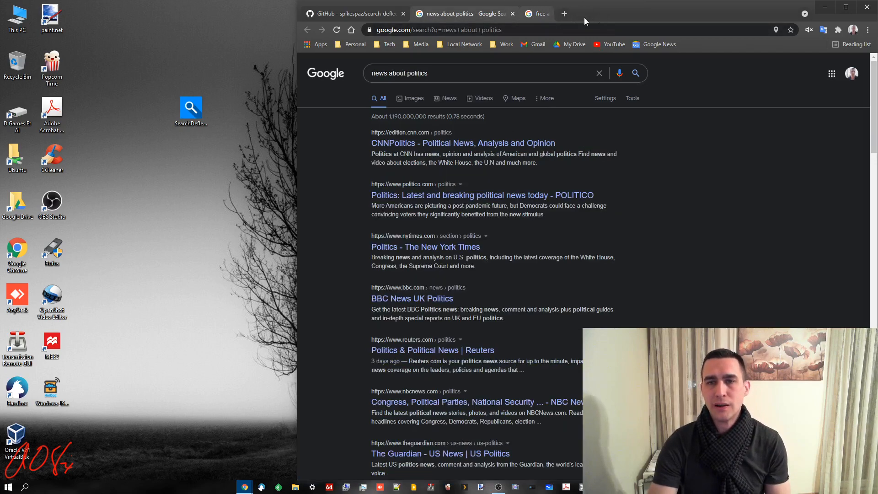
left_click(514, 13)
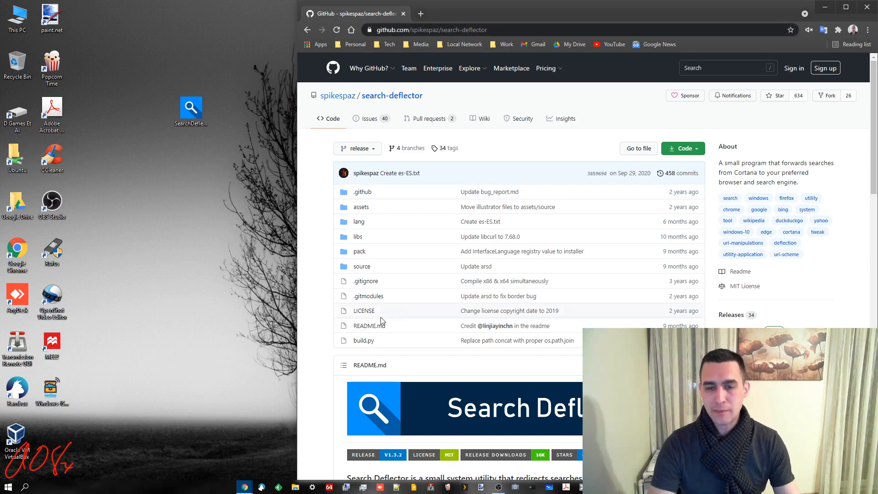
scroll(480, 274, "down", 2)
scroll(412, 309, "down", 2)
scroll(341, 338, "up", 3)
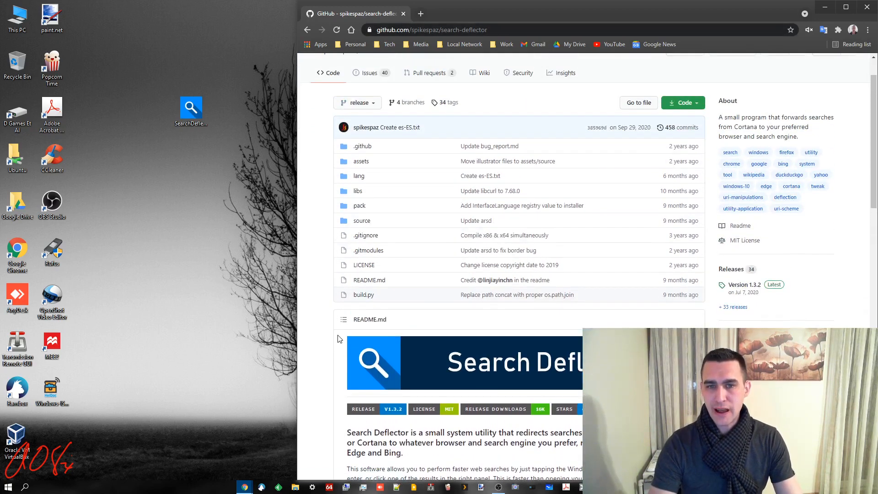
scroll(341, 338, "up", 2)
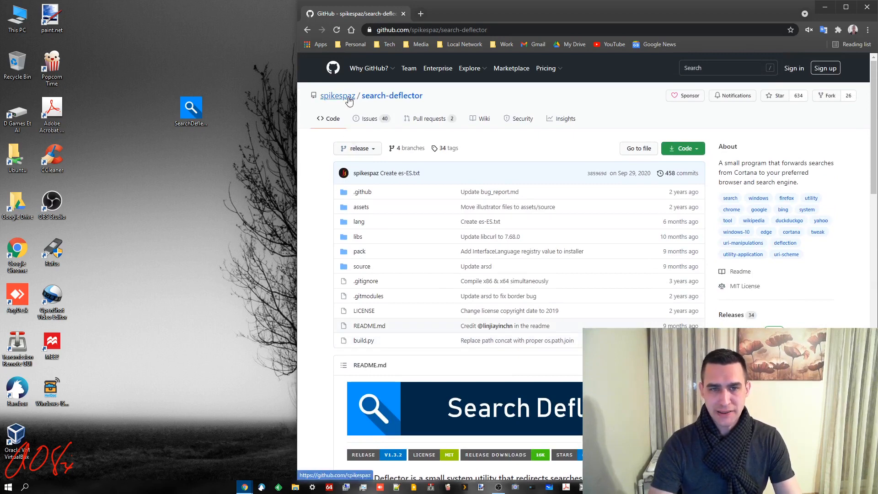
mouse_move(338, 95)
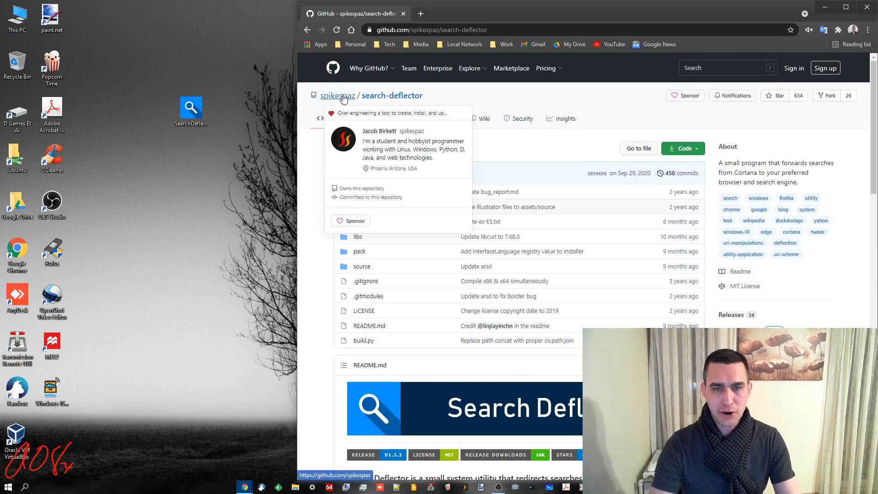
scroll(311, 275, "down", 5)
scroll(311, 275, "down", 5)
scroll(310, 275, "down", 3)
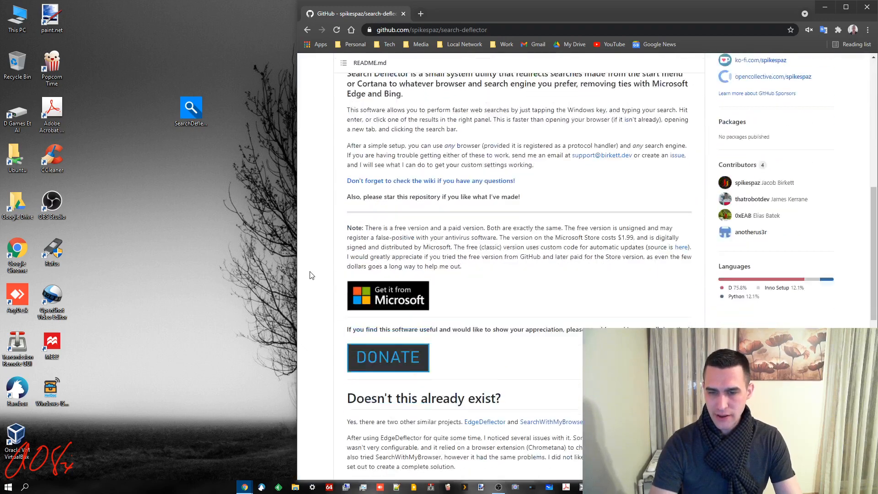
scroll(311, 274, "down", 4)
scroll(510, 259, "up", 2)
scroll(509, 258, "up", 2)
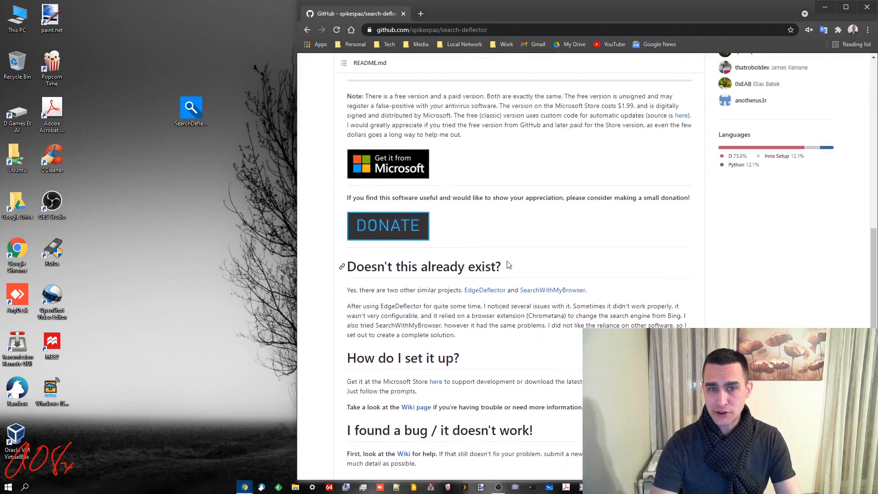
scroll(549, 205, "up", 1)
left_click_drag(634, 139, 499, 140)
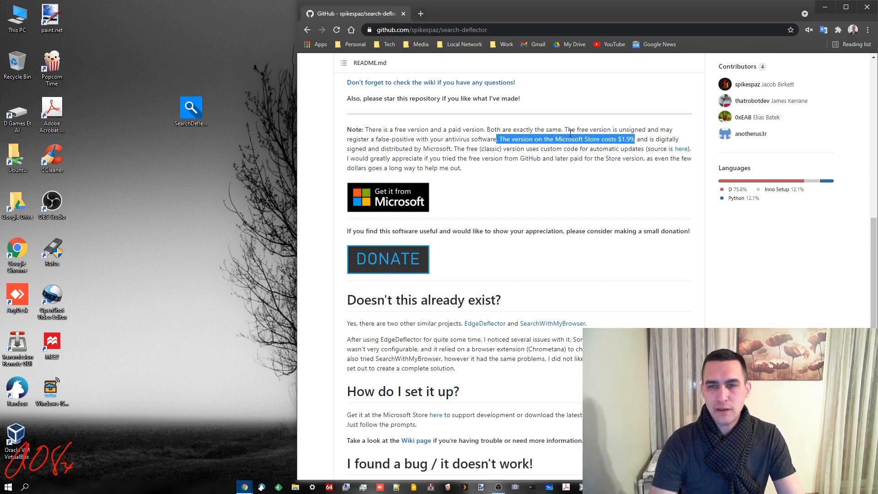
mouse_move(565, 129)
left_mouse_down()
mouse_move(646, 130)
mouse_move(472, 140)
left_mouse_up()
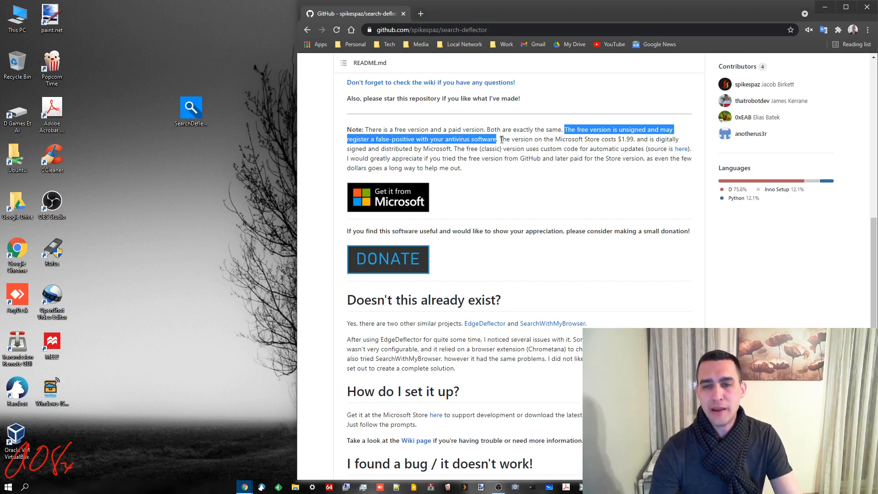
left_click_drag(500, 139, 613, 142)
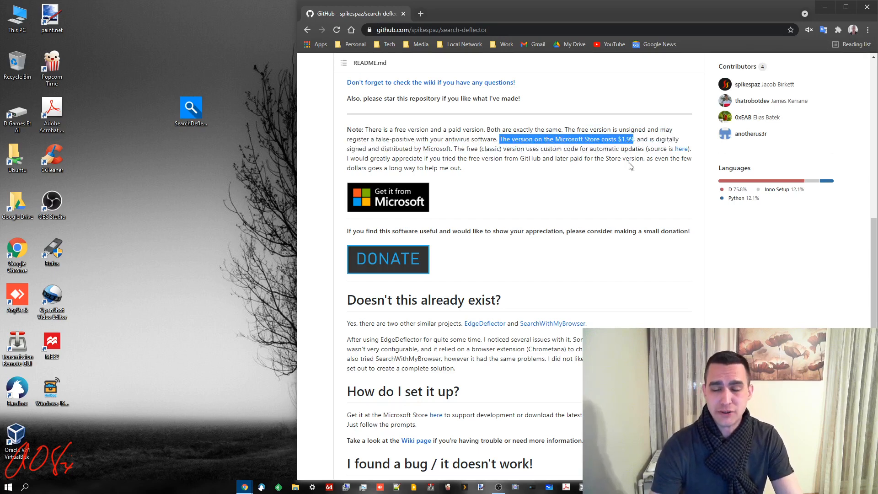
left_click(588, 153)
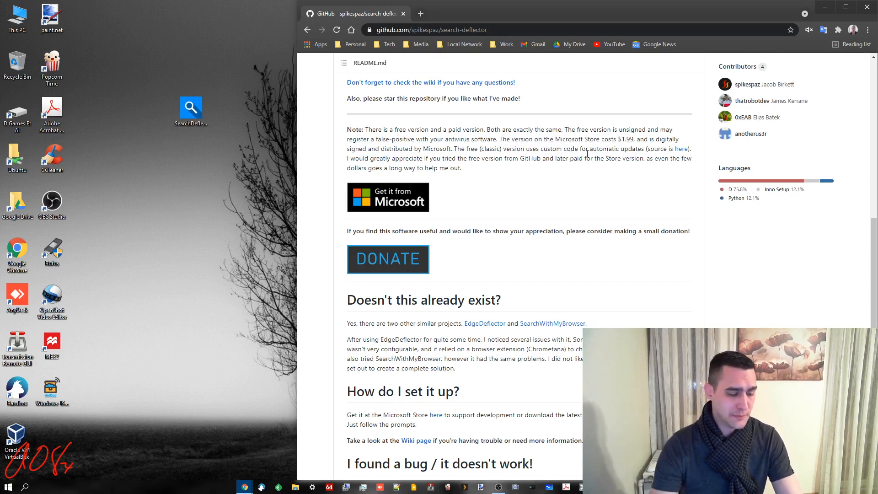